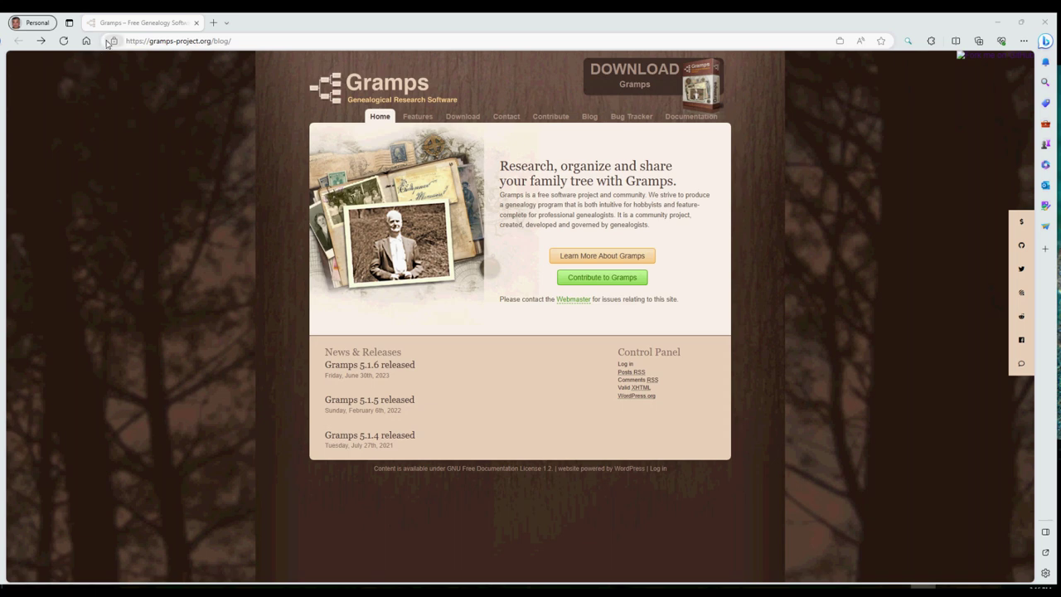
Step: View the connection security and site permissions for gramps-project.org
left_click(113, 41)
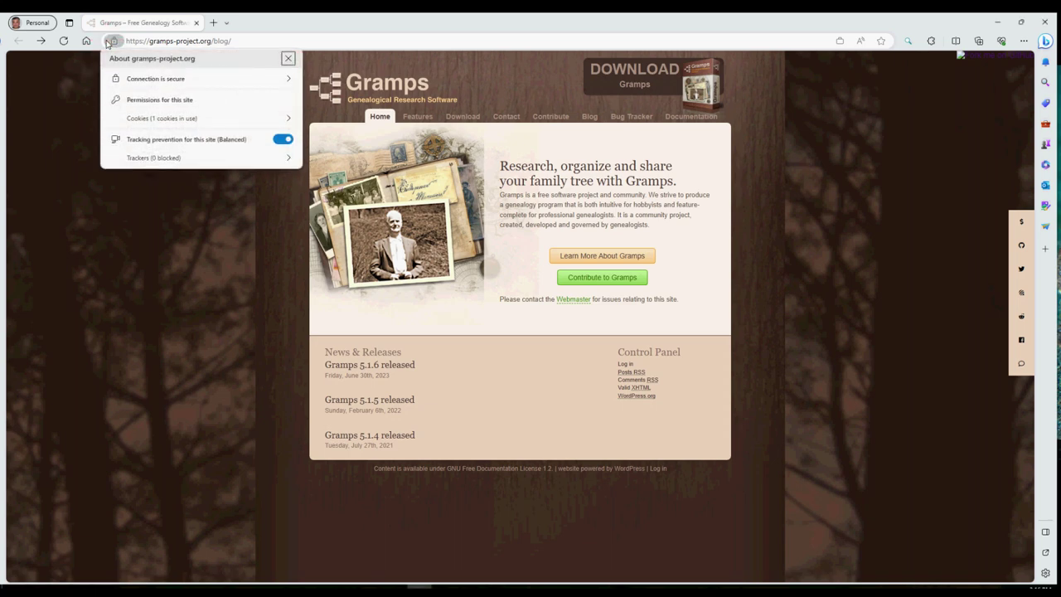
Step: Close the site info panel and go to the Gramps wiki Download page for version 5.1.6
left_click(108, 41)
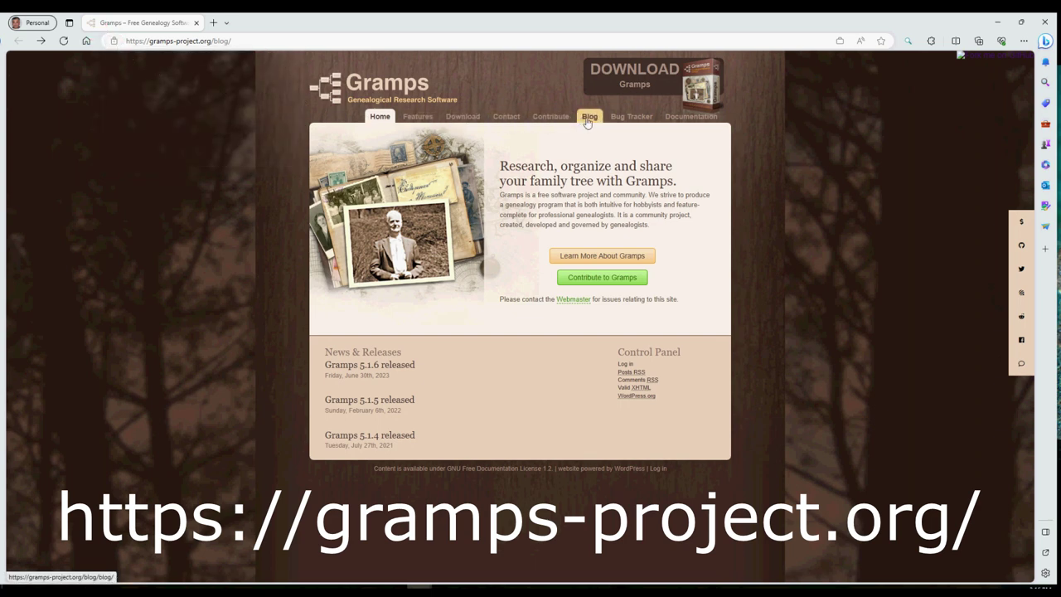
left_click(593, 86)
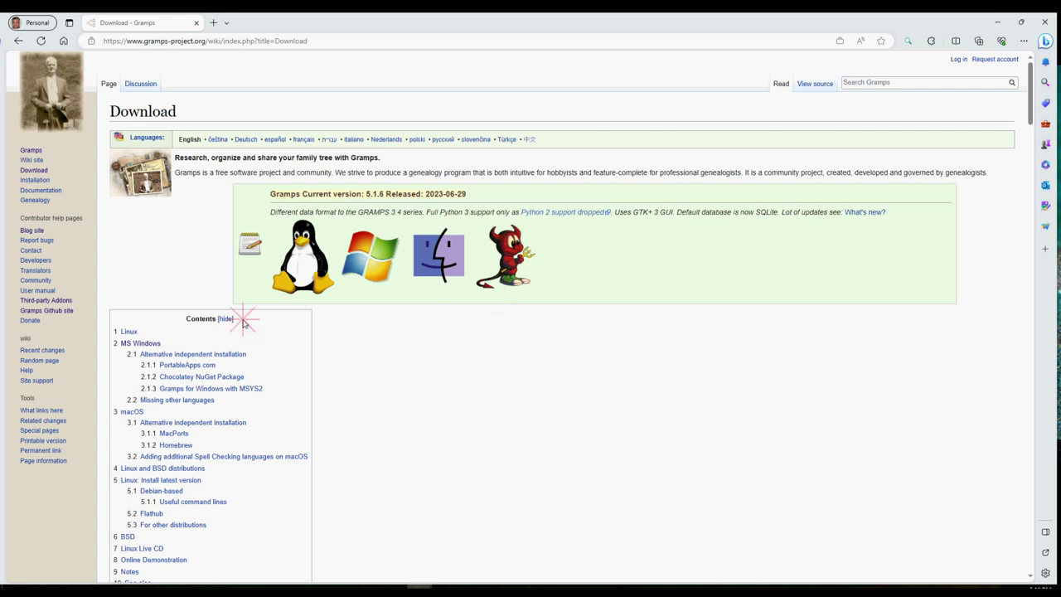
Step: Jump to the MS Windows section and download GrampsAIO-5.1.6-1_win64.exe
left_click(149, 343)
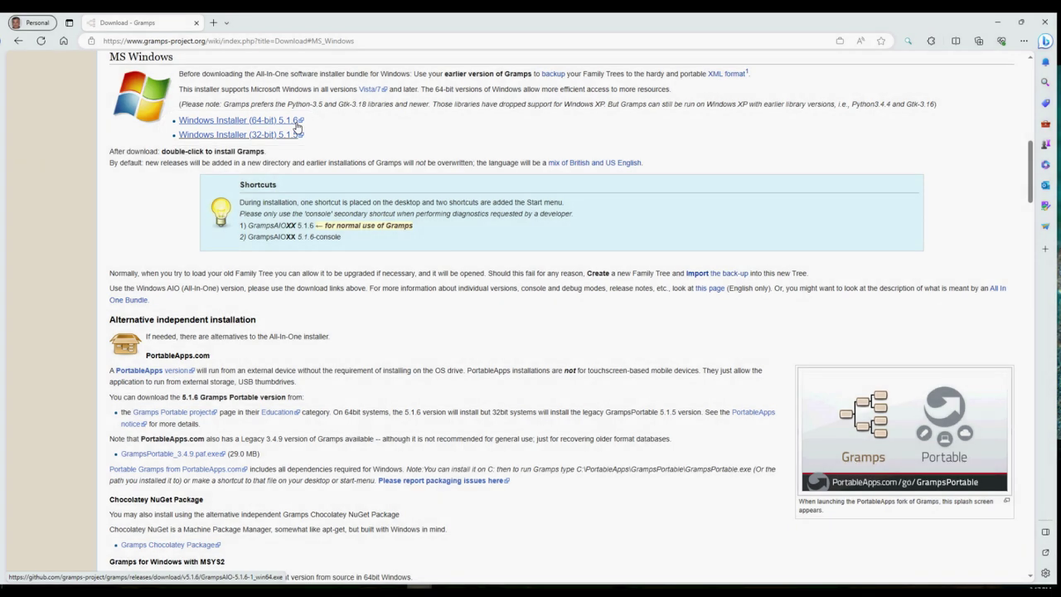
left_click(298, 124)
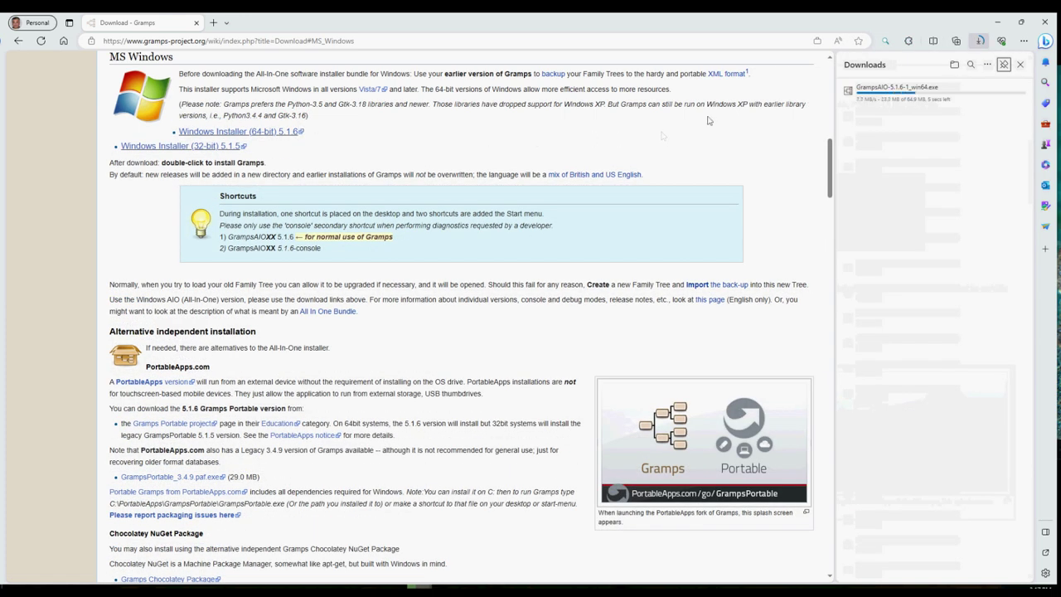
Step: Keep GrampsAIO-5.1.6-1_win64.exe despite Edge's unverified-file warning, then launch it
left_click(1005, 121)
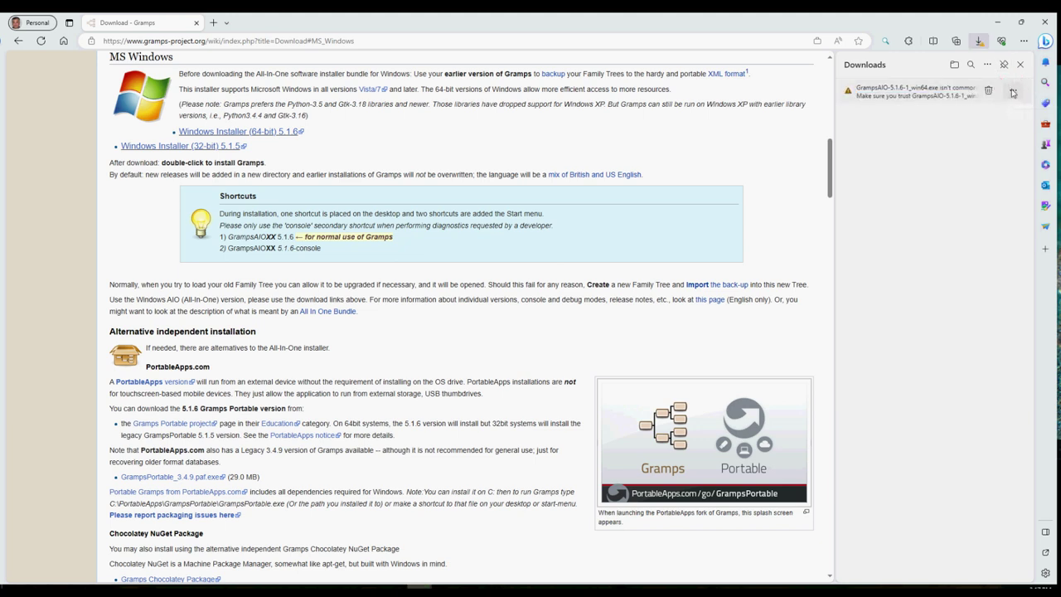
left_click(1013, 91)
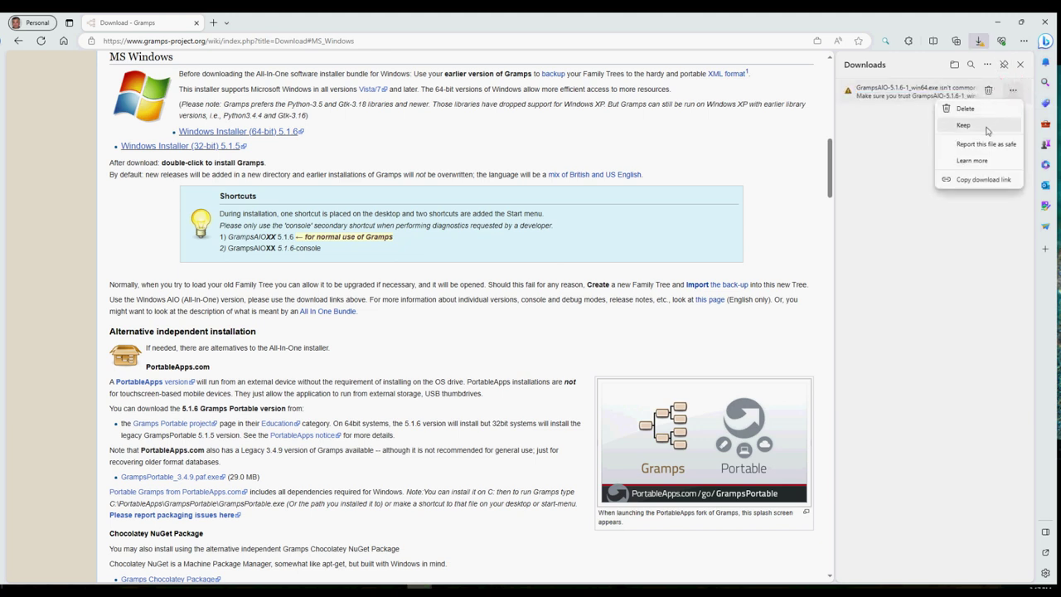
left_click(987, 129)
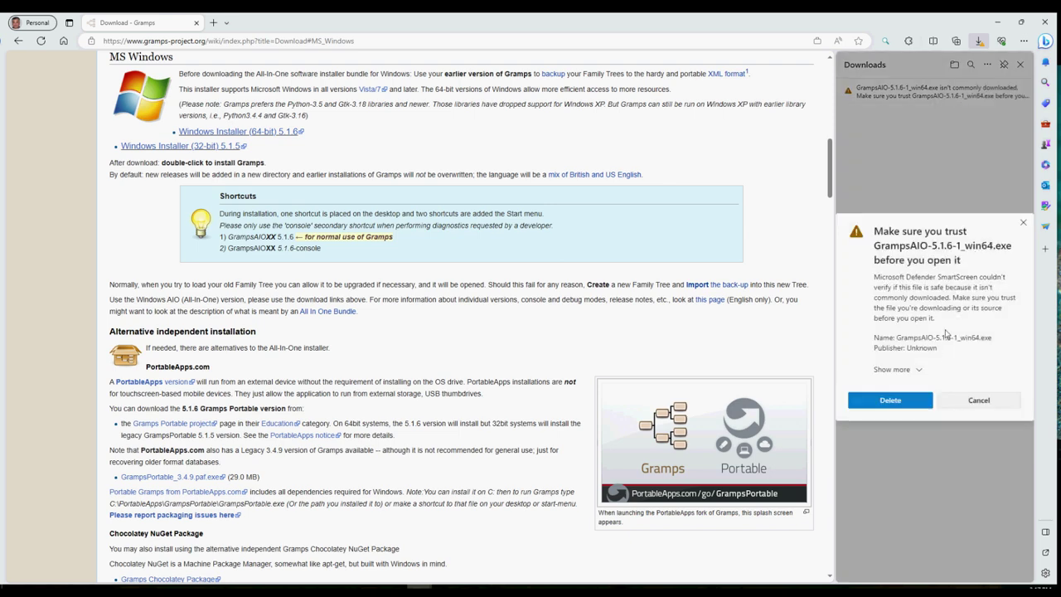
left_click(922, 370)
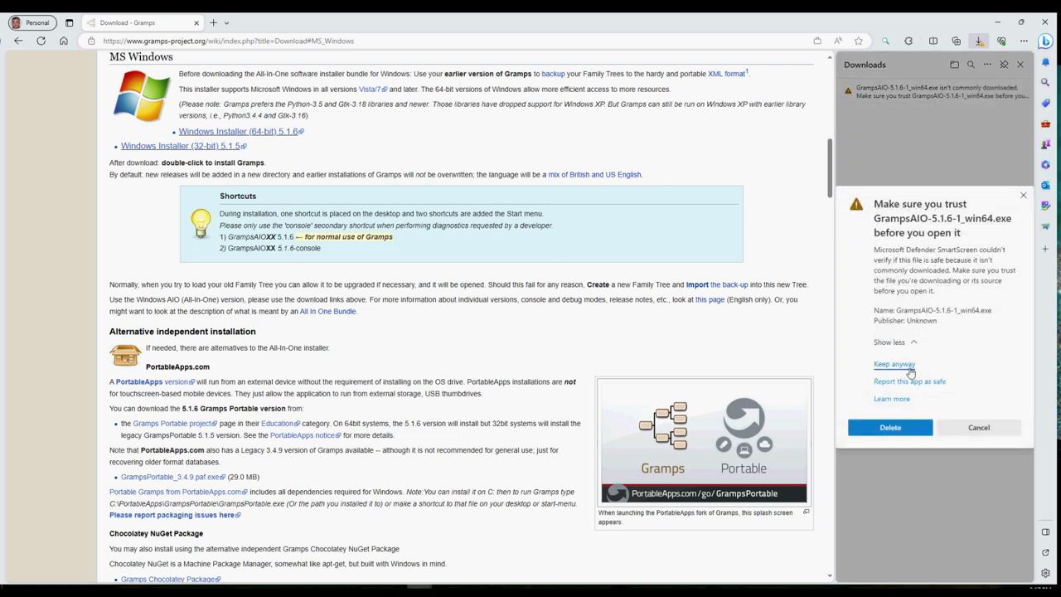
left_click(909, 365)
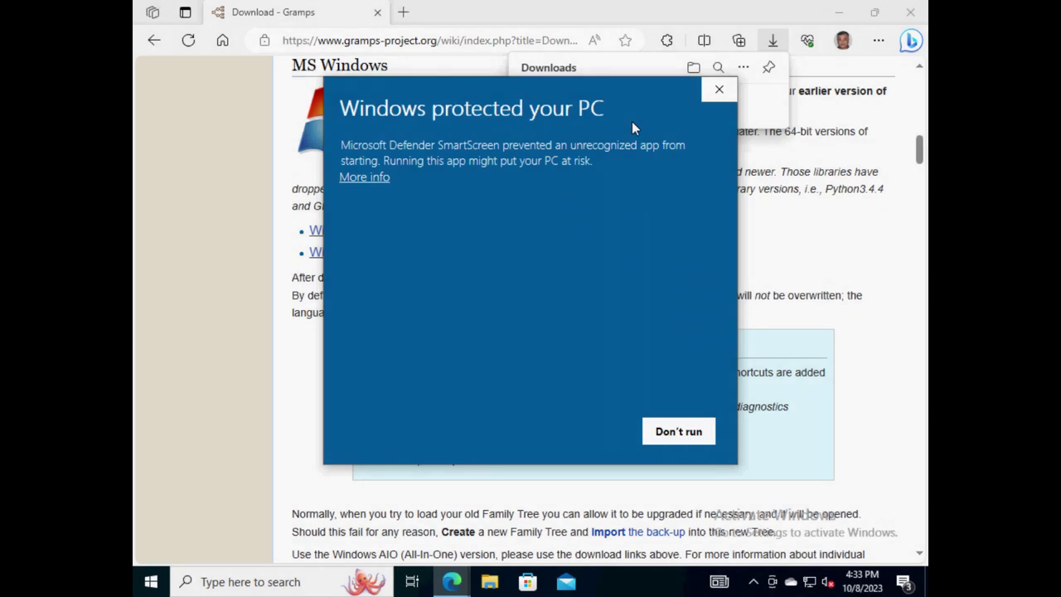
Step: Run the unrecognized Gramps installer anyway and allow it to make changes to the device
left_click(382, 179)
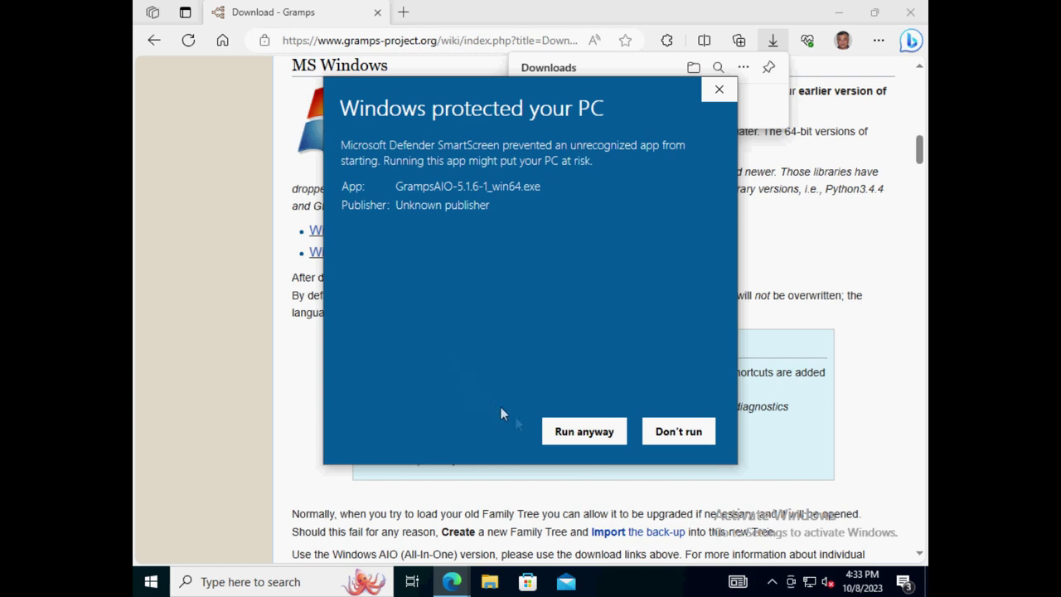
left_click(592, 443)
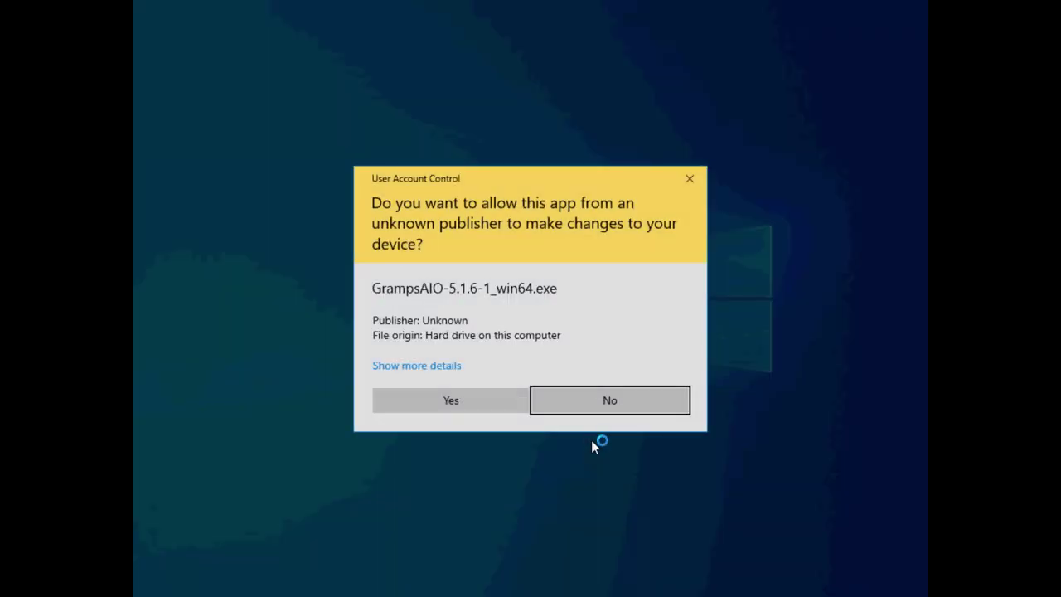
left_click(502, 405)
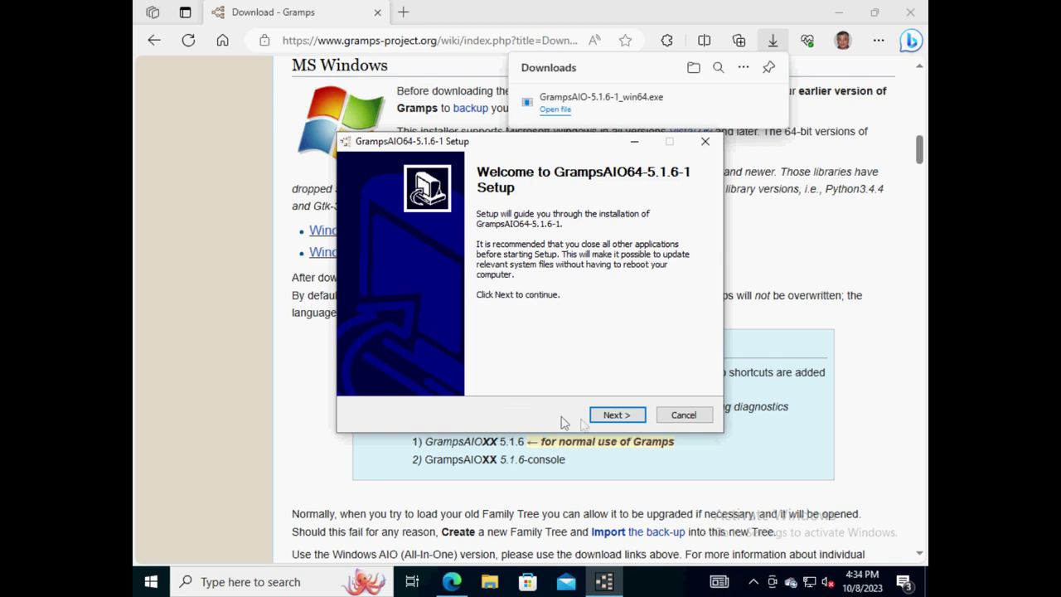
Step: Install Gramps 5.1.6 for all users with default components and location, accepting the GPL
left_click(638, 421)
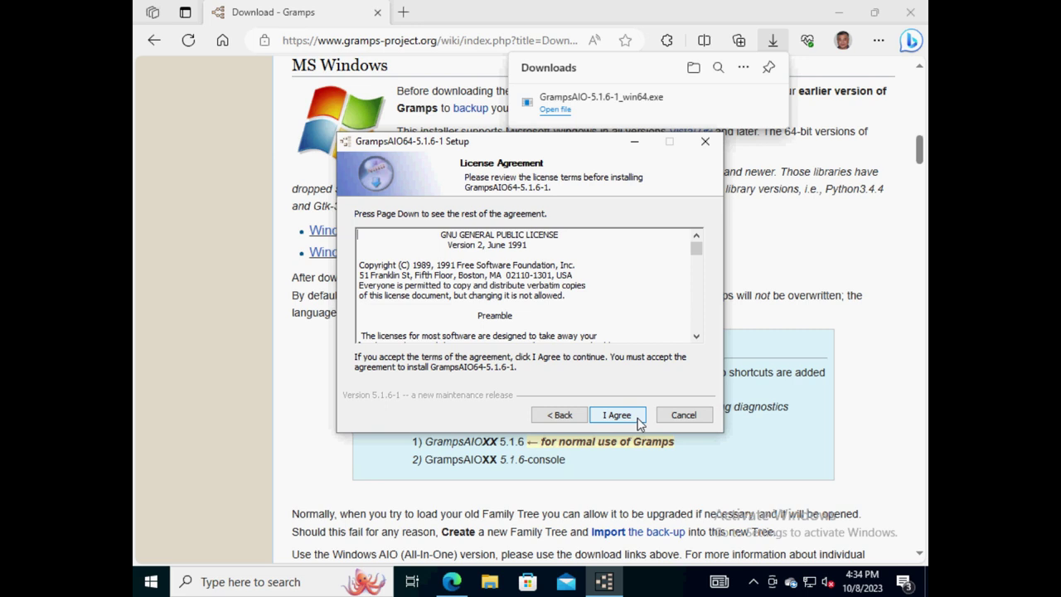
left_click(639, 423)
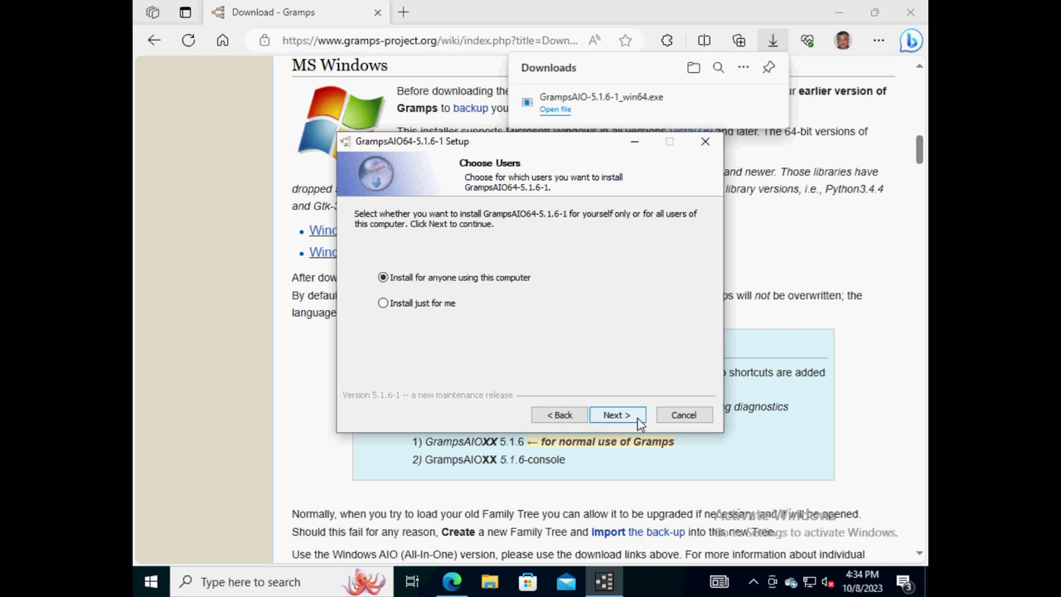
left_click(639, 423)
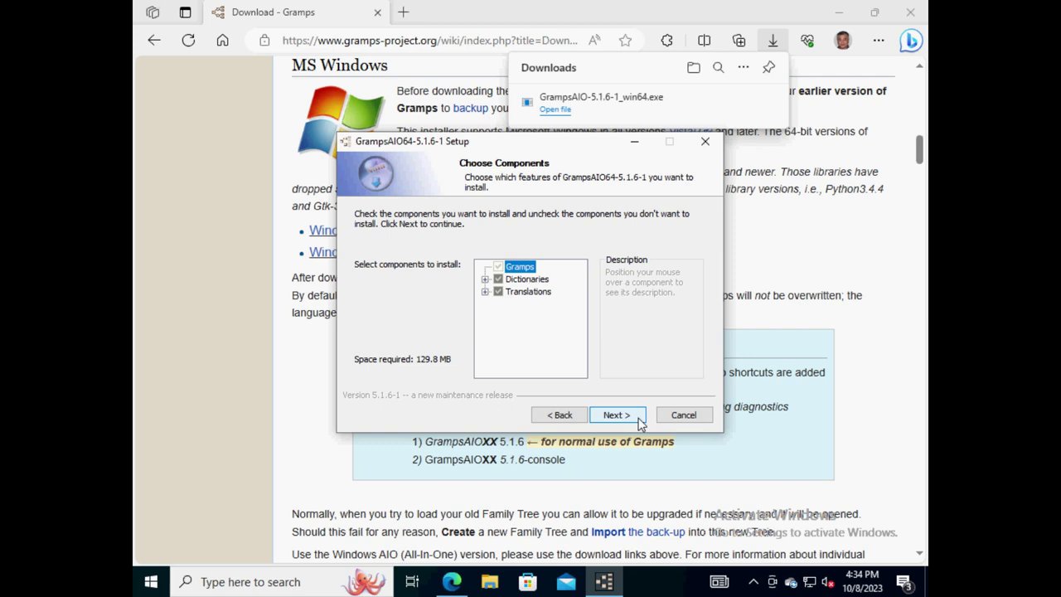
left_click(616, 414)
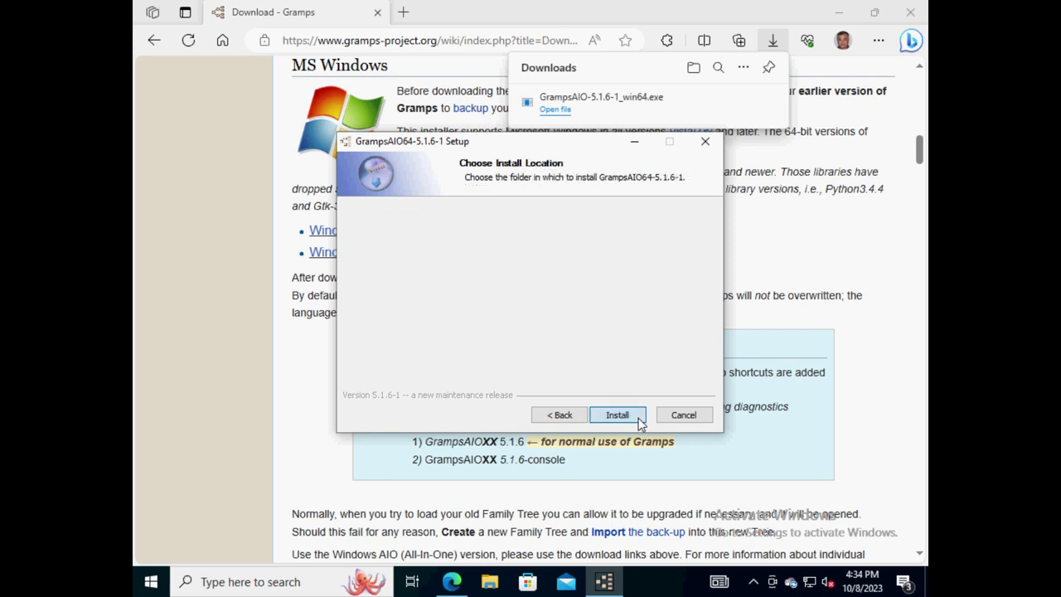
left_click(617, 415)
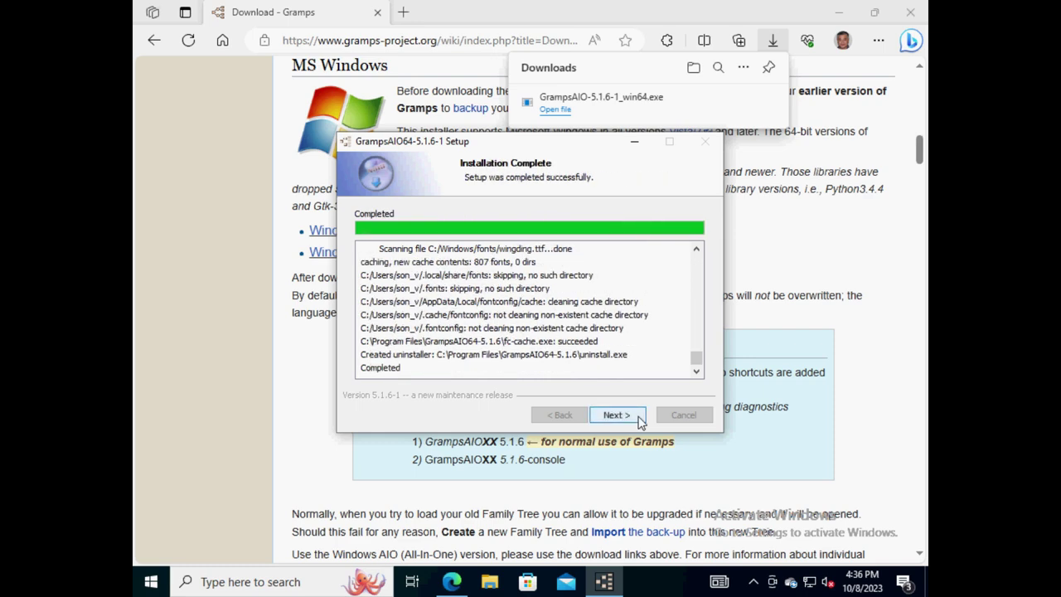
left_click(617, 416)
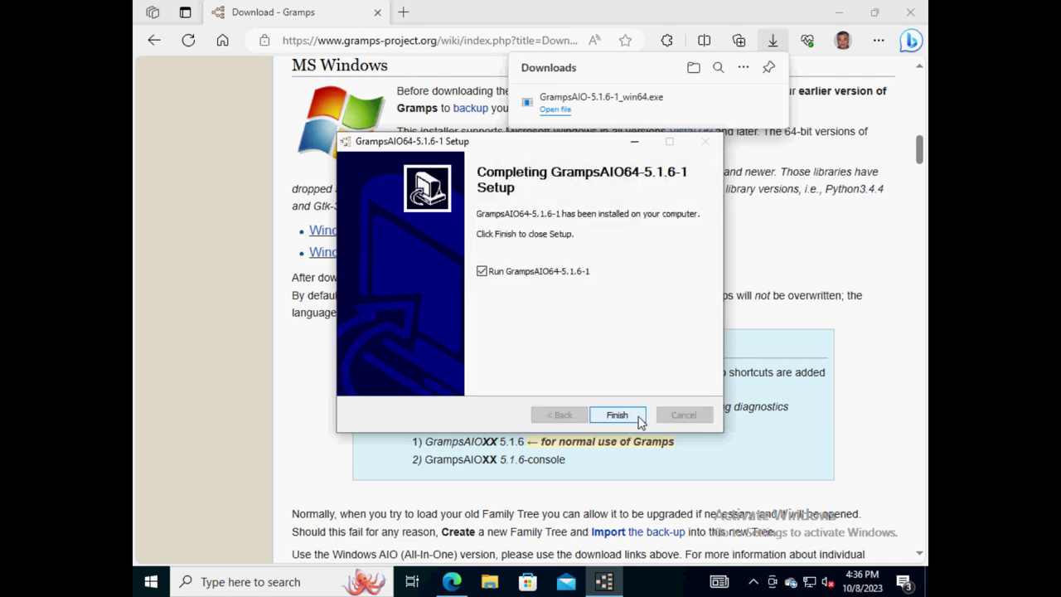
left_click(618, 415)
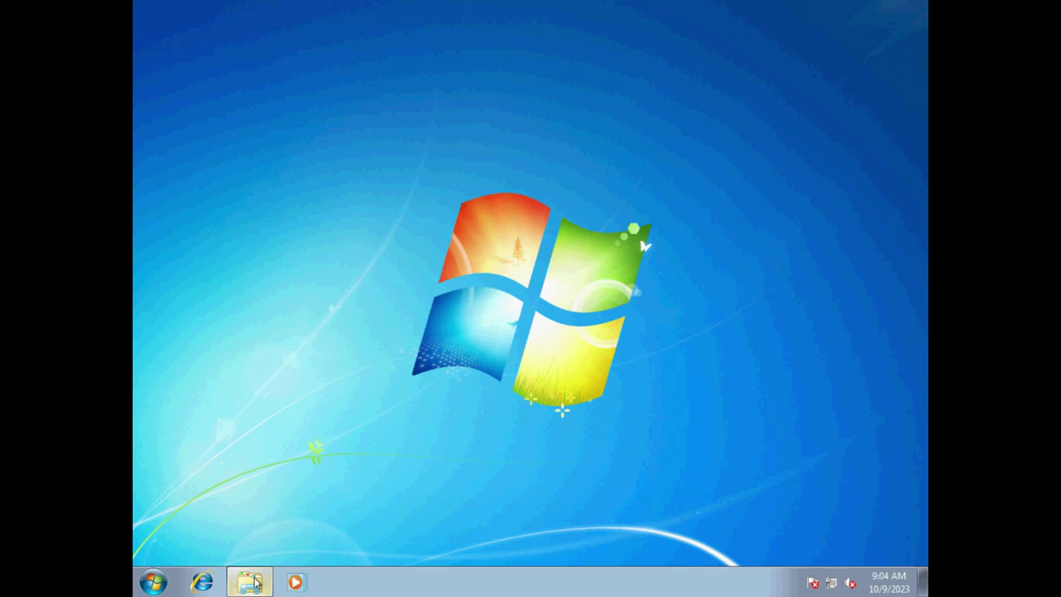
Step: Open the Downloads folder holding the win32 5.1.5 and win64 5.1.6 Gramps installers
left_click(253, 583)
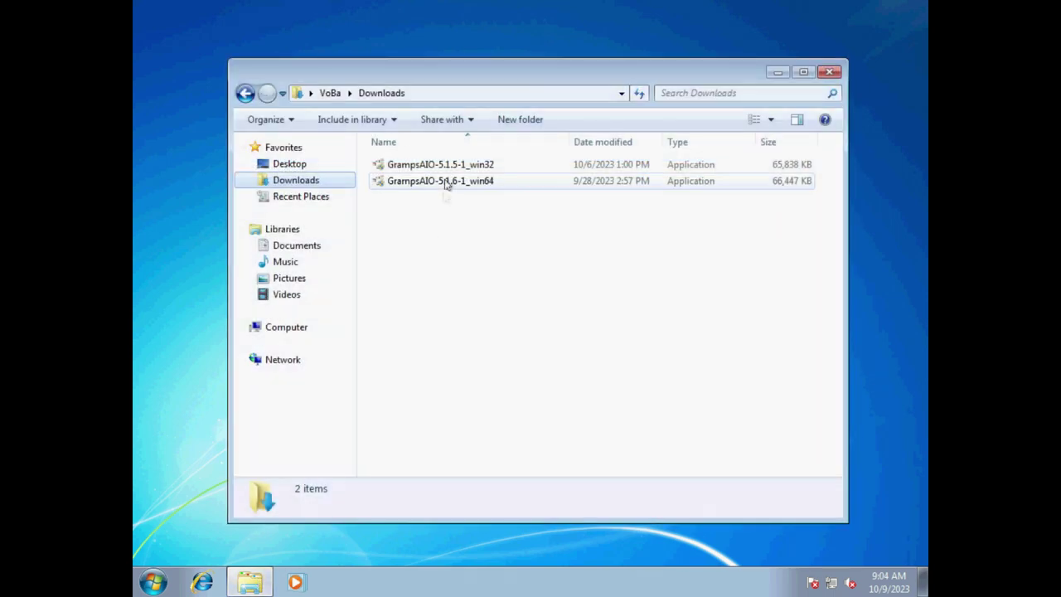
Step: Delete GrampsAIO-5.1.6-1_win64 after it fails with an incompatible-version error
double_click(445, 182)
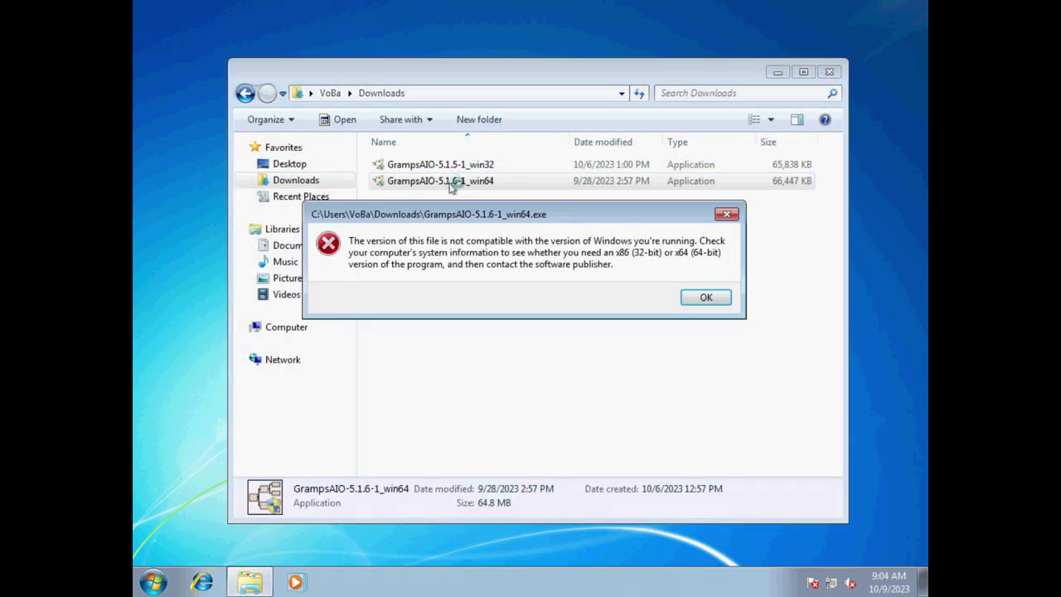
left_click(696, 301)
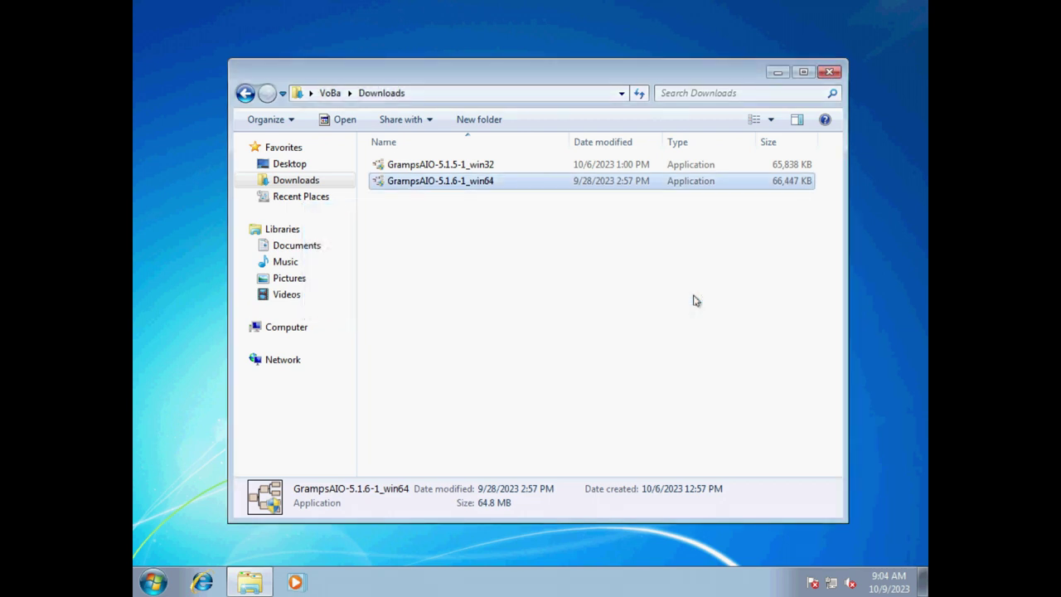
right_click(468, 187)
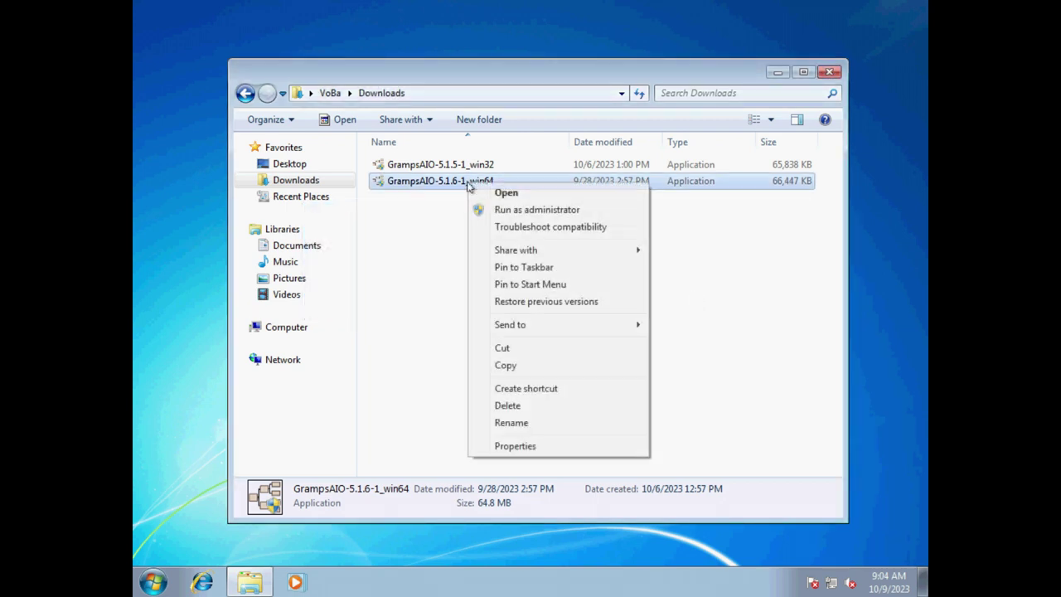
left_click(498, 405)
left_click(565, 355)
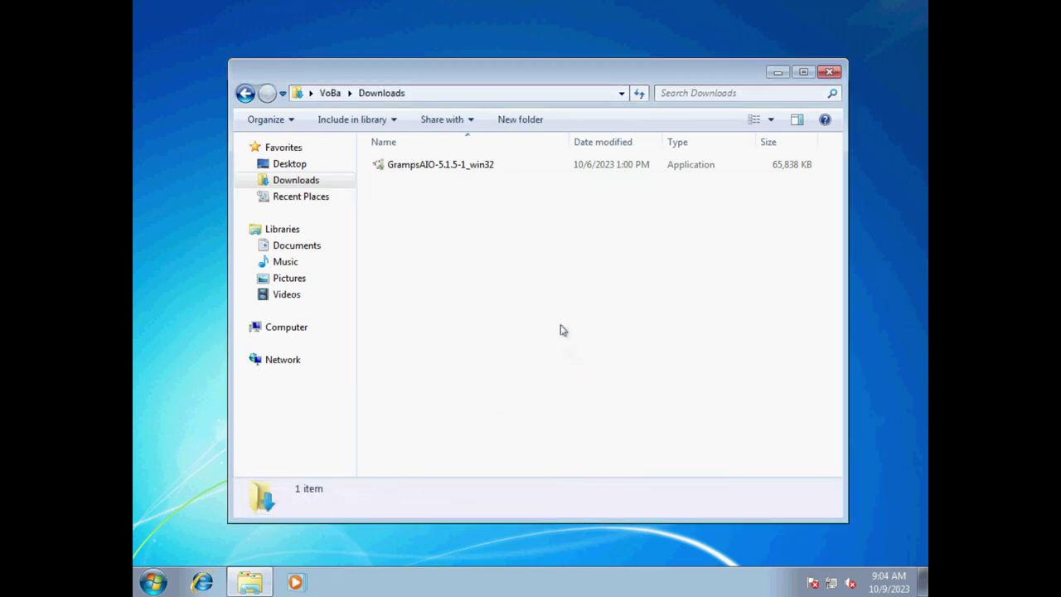
Step: Install GrampsAIO32 5.1.5 with the default licence, user and location choices
double_click(446, 164)
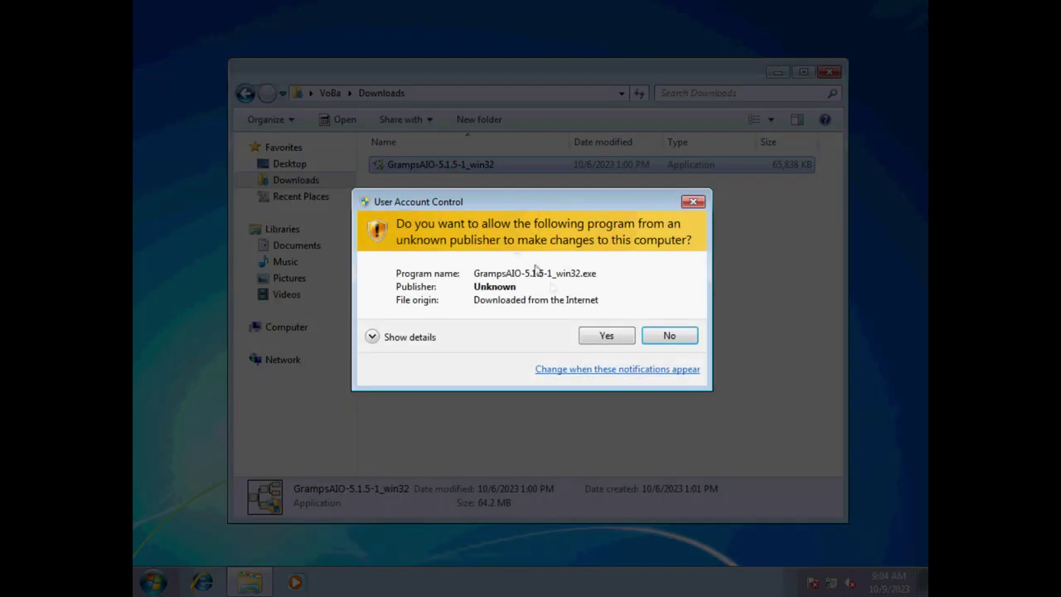
left_click(593, 336)
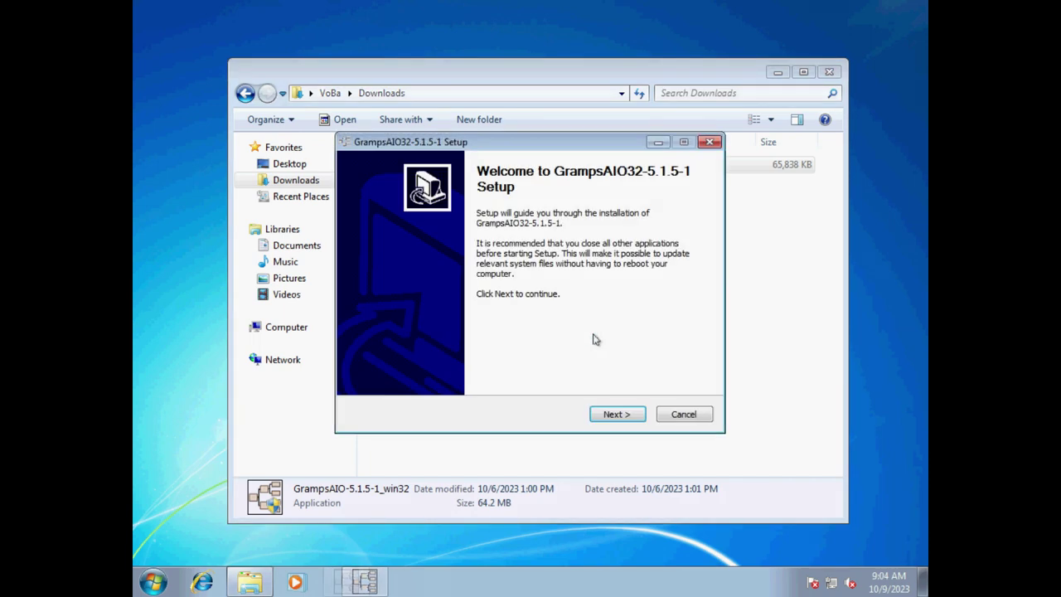
left_click(612, 414)
left_click(613, 415)
left_click(612, 415)
left_click(613, 415)
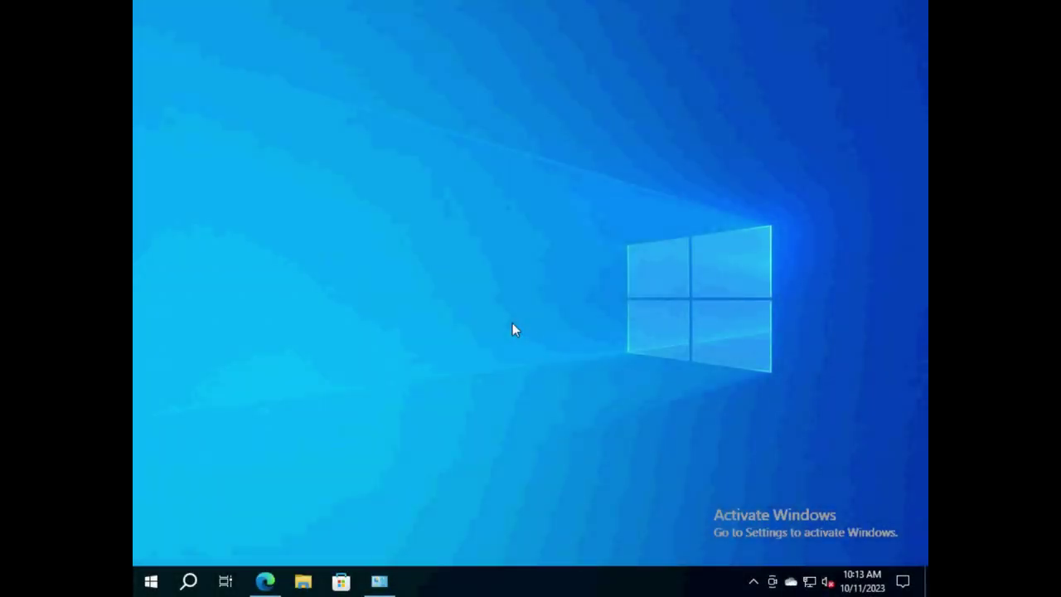
Step: Choose Uninstall for GrampsAIO64 5.1.6 from the Start menu and select it in Programs and Features
left_click(152, 583)
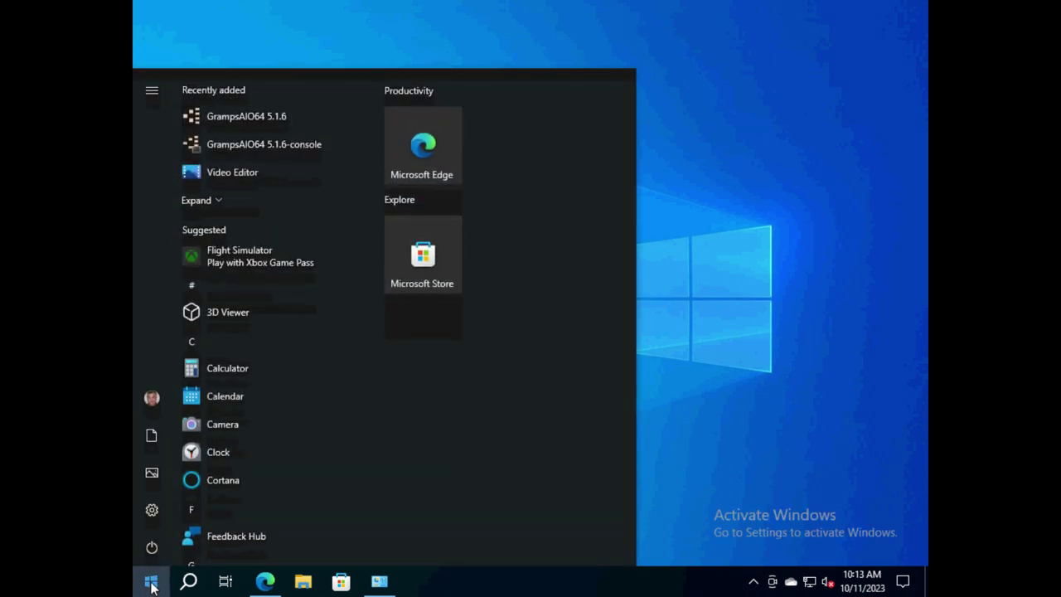
right_click(242, 119)
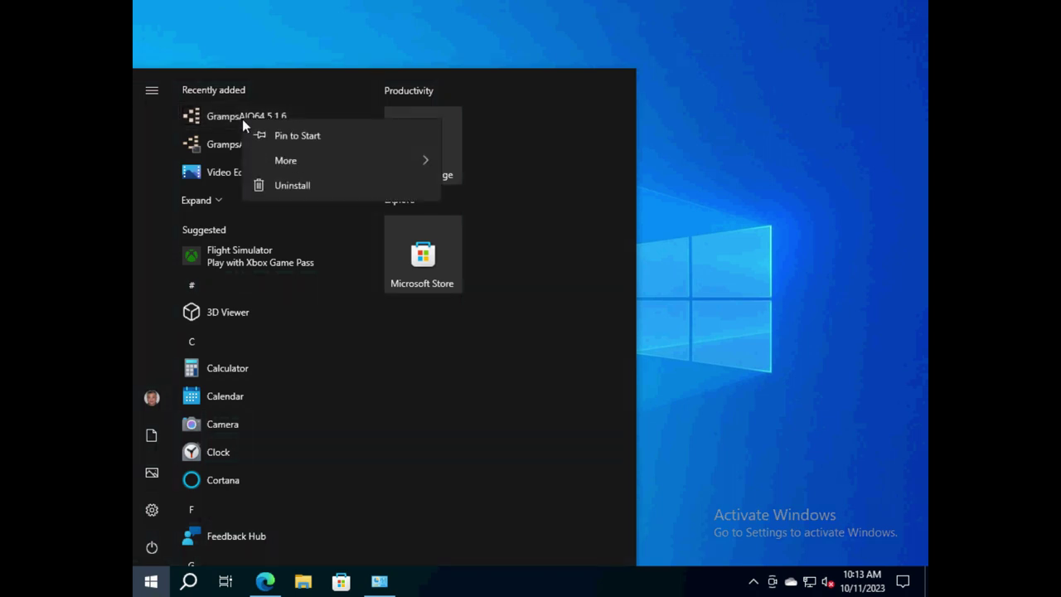
left_click(292, 187)
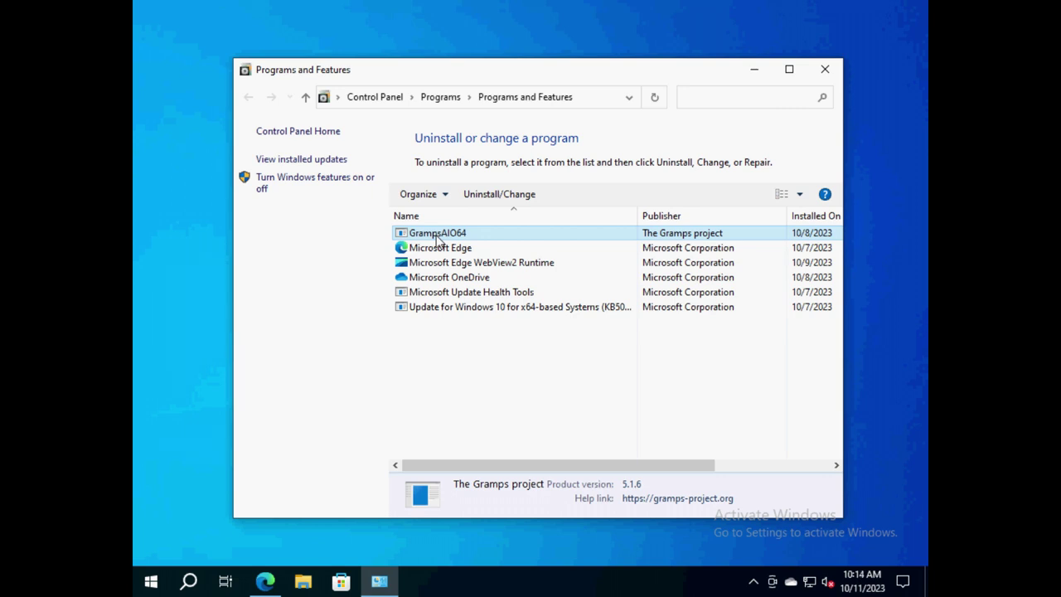
right_click(436, 237)
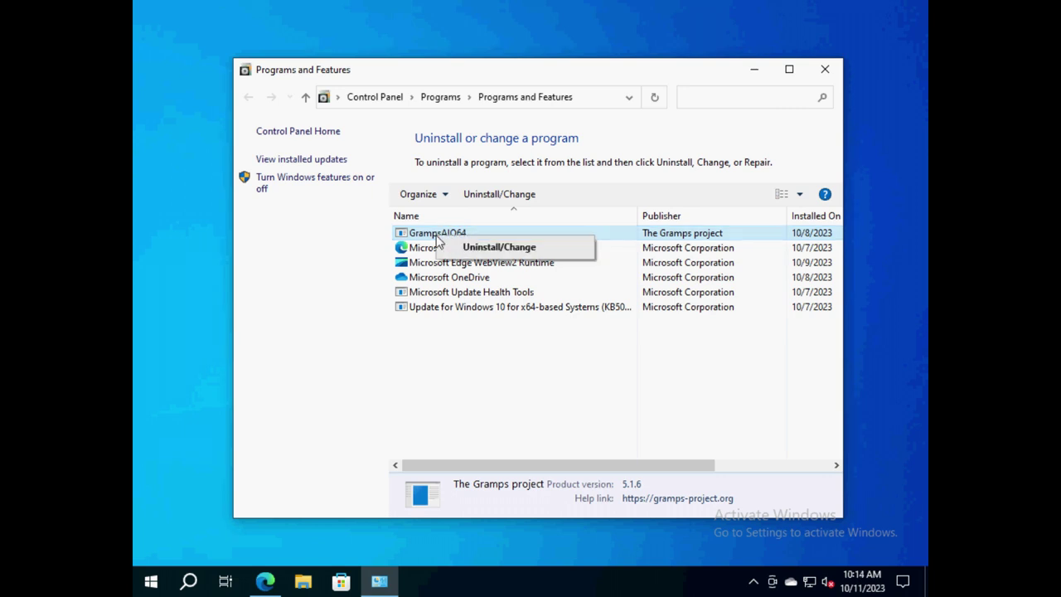
Step: Uninstall GrampsAIO64 5.1.6 from its install folder, showing removal details, then close the uninstaller
left_click(486, 248)
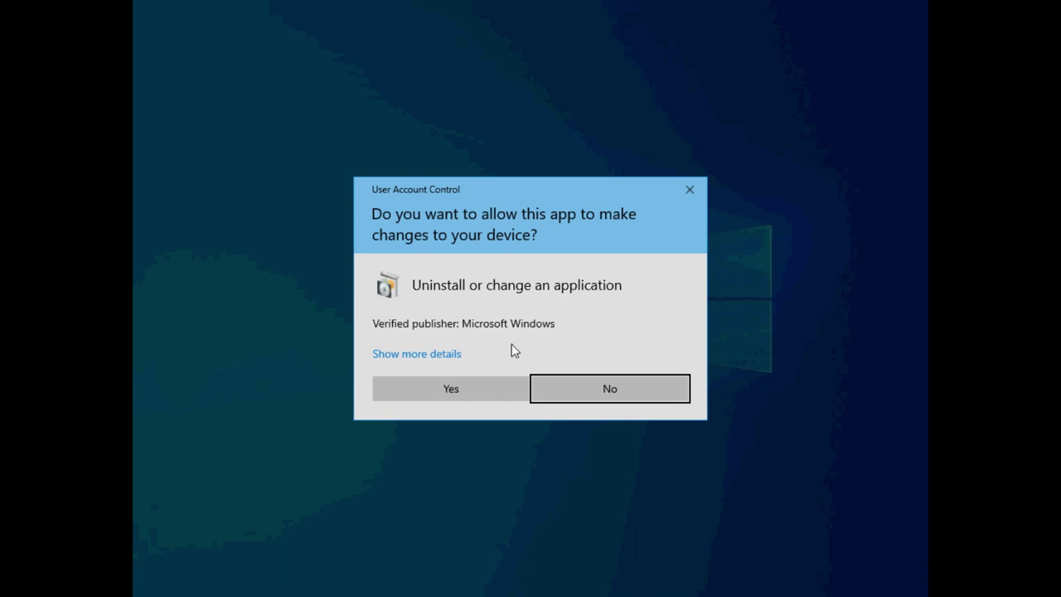
left_click(502, 387)
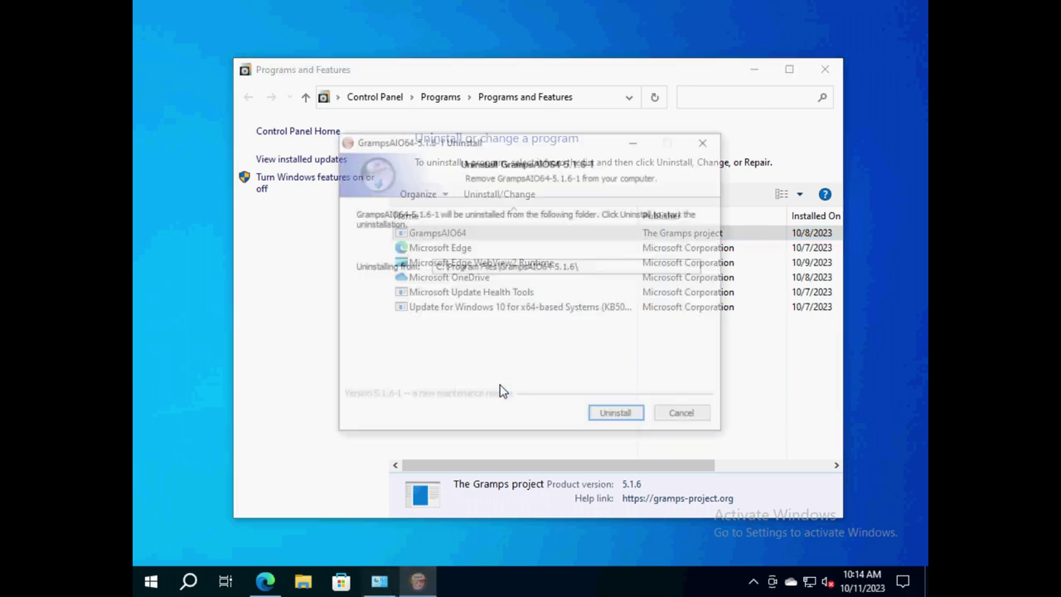
left_click(626, 415)
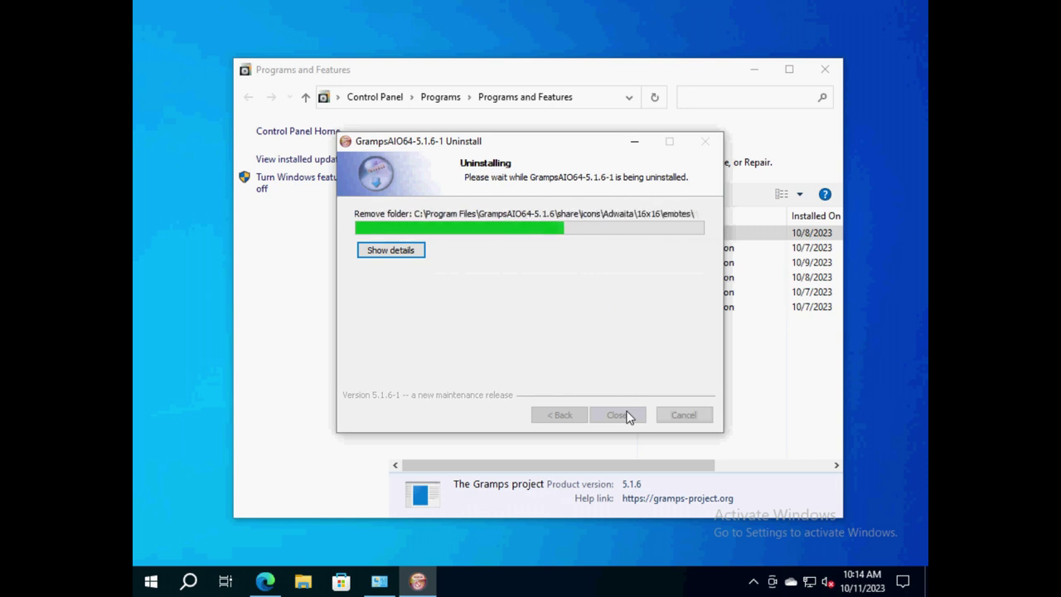
left_click(420, 253)
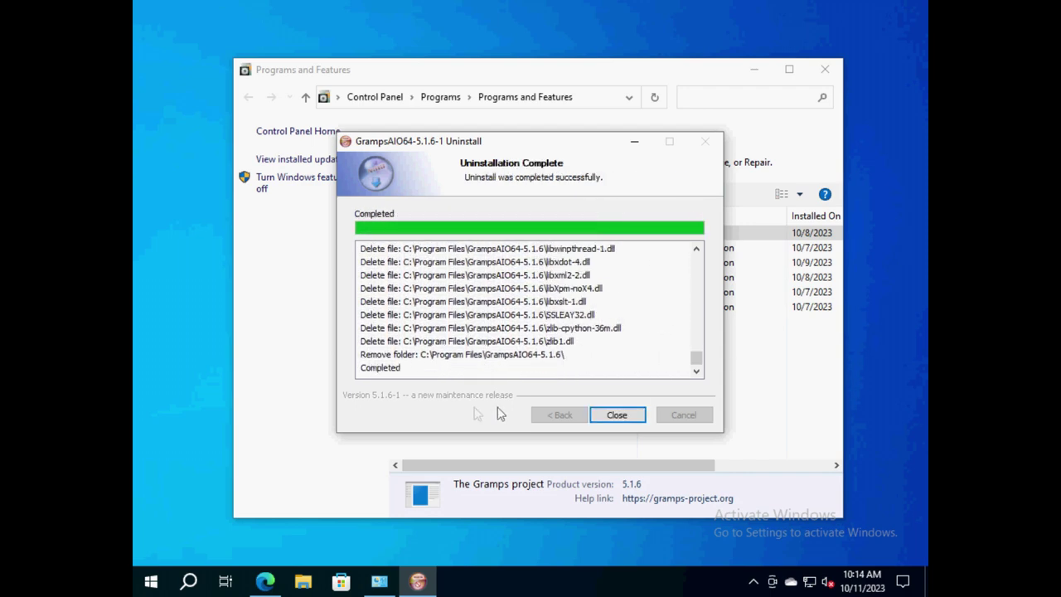
left_click(611, 416)
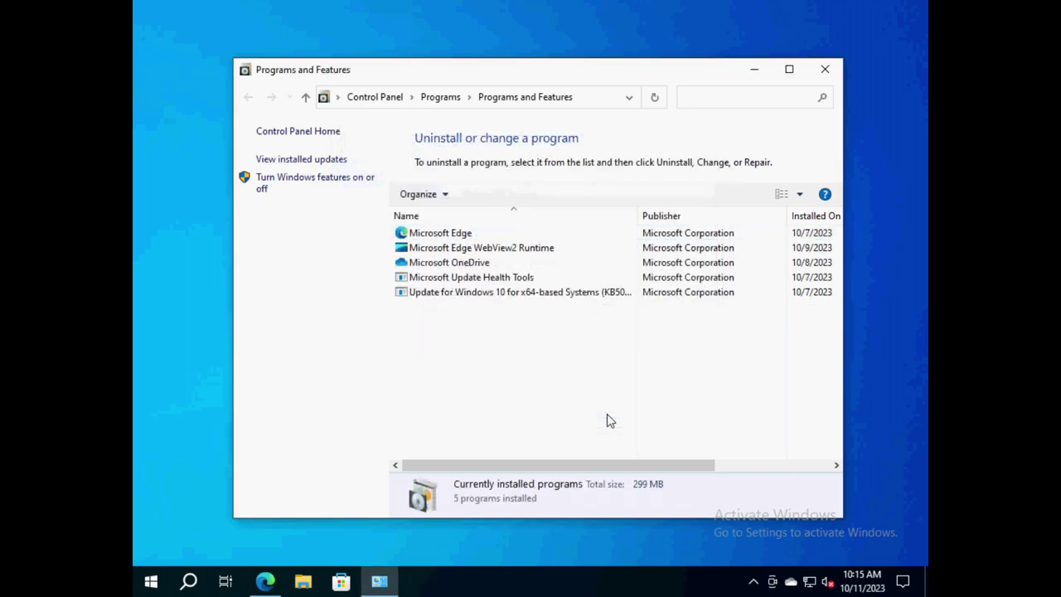
Step: Open and close the Start menu to confirm Gramps no longer appears in the programs list
left_click(151, 583)
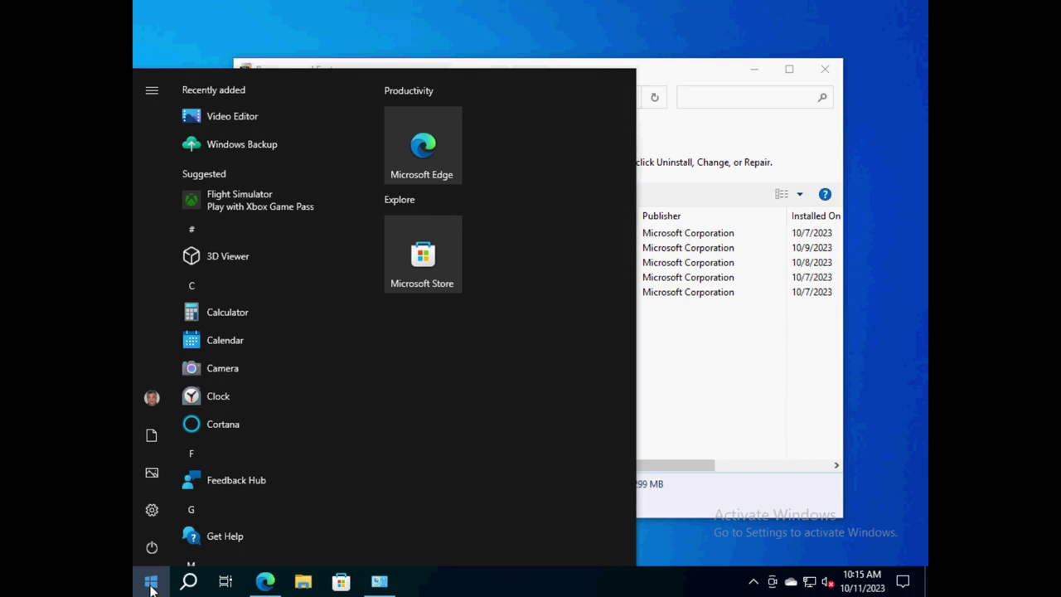
left_click(151, 585)
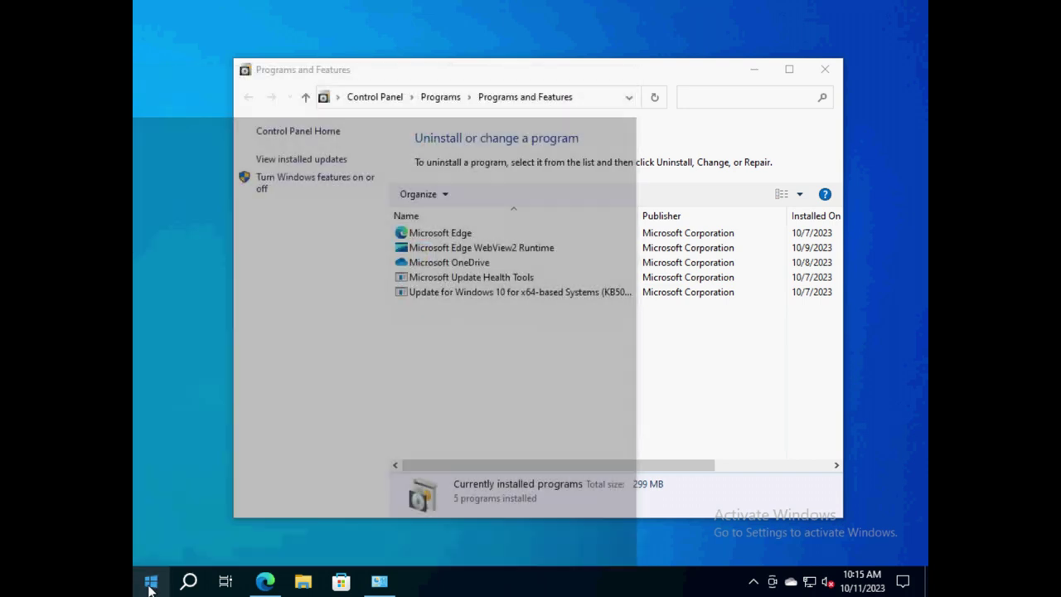